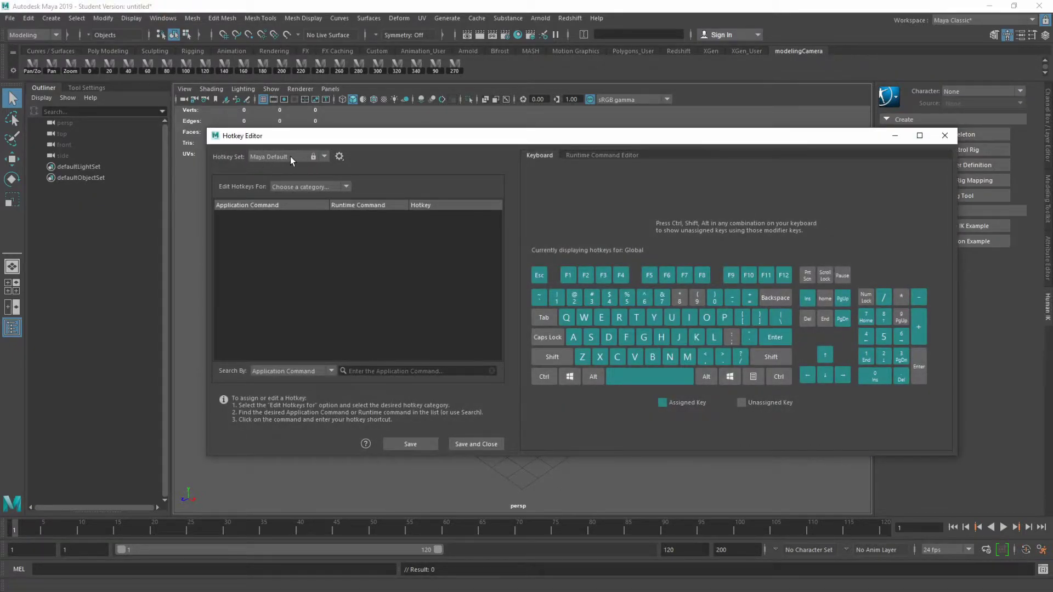
Duplicate the Maya Default hotkey set under the name "Hot keys".
{"action": "left_click", "coordinate": [340, 157]}
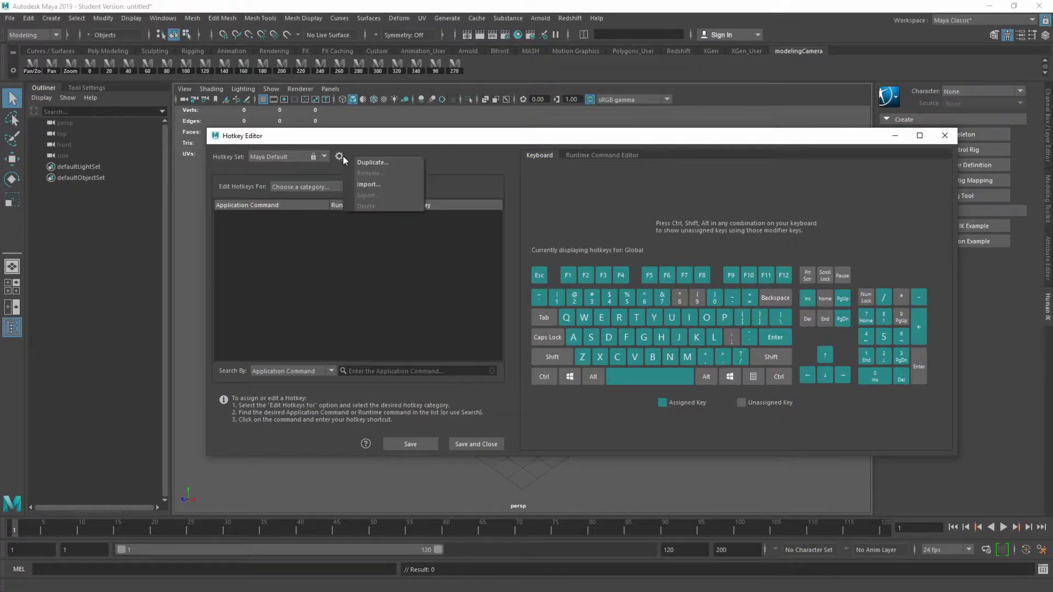
{"action": "left_click", "coordinate": [373, 162]}
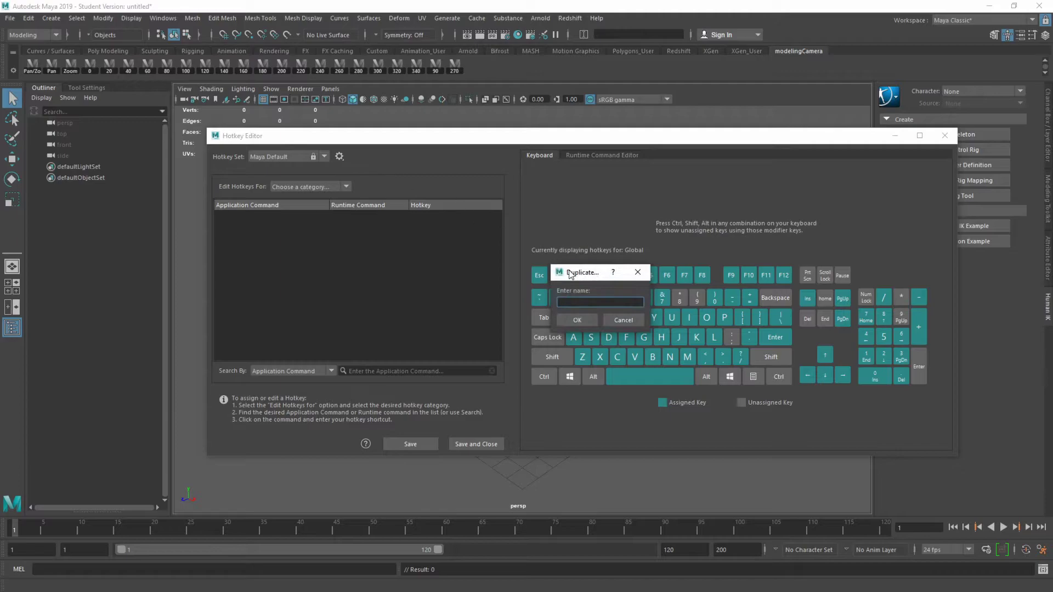
{"action": "type", "text": "Hot keys"}
{"action": "key", "text": "Return"}
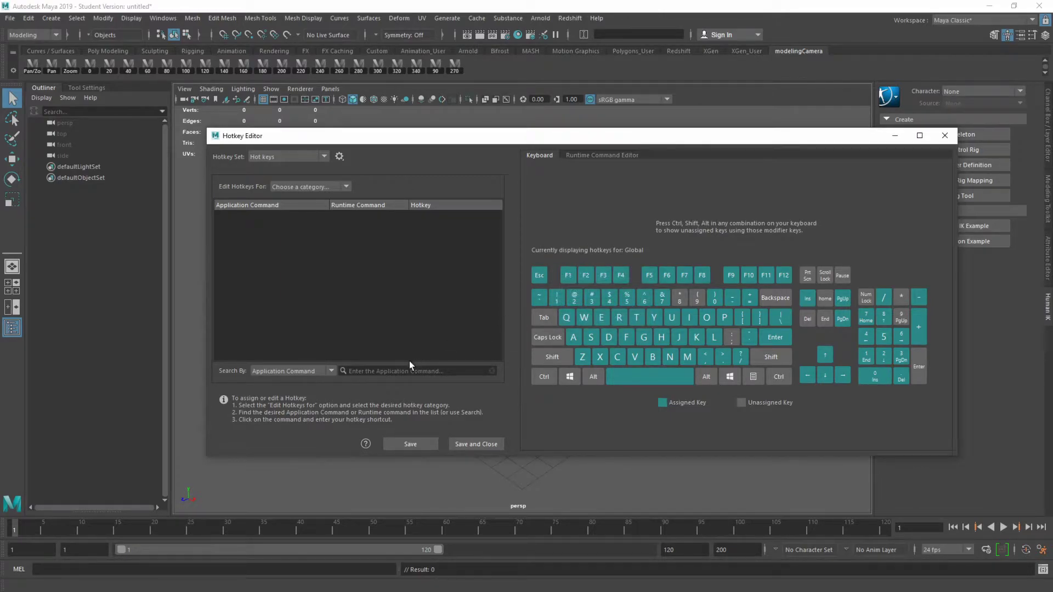
Find the Target Weld command by searching for "target we", assign it the hotkey Ctrl+Alt+Q, and save and close the editor.
{"action": "left_click", "coordinate": [405, 373]}
{"action": "type", "text": "target we"}
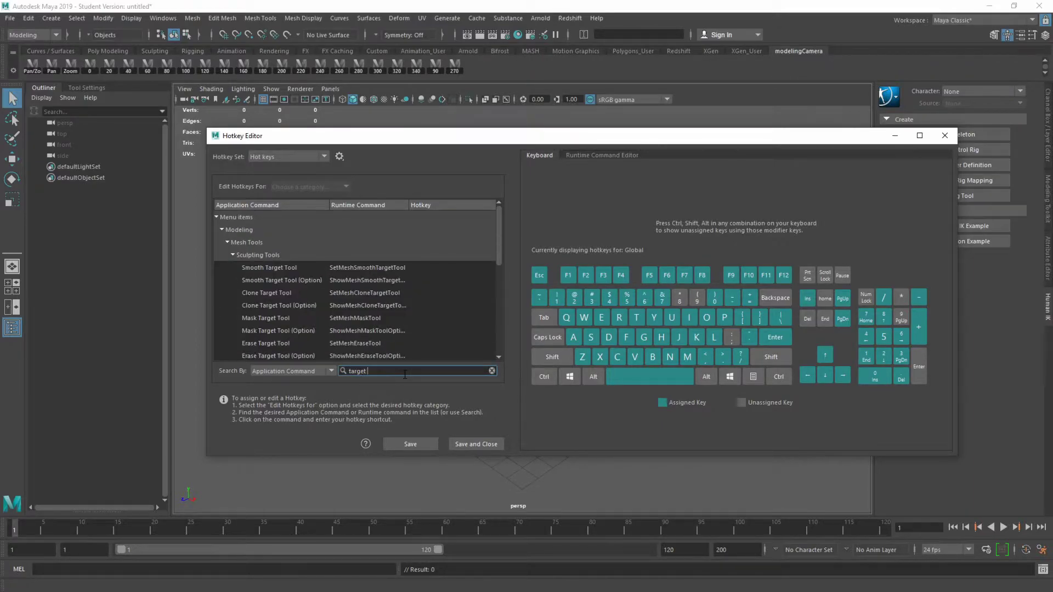
{"action": "left_click", "coordinate": [306, 255]}
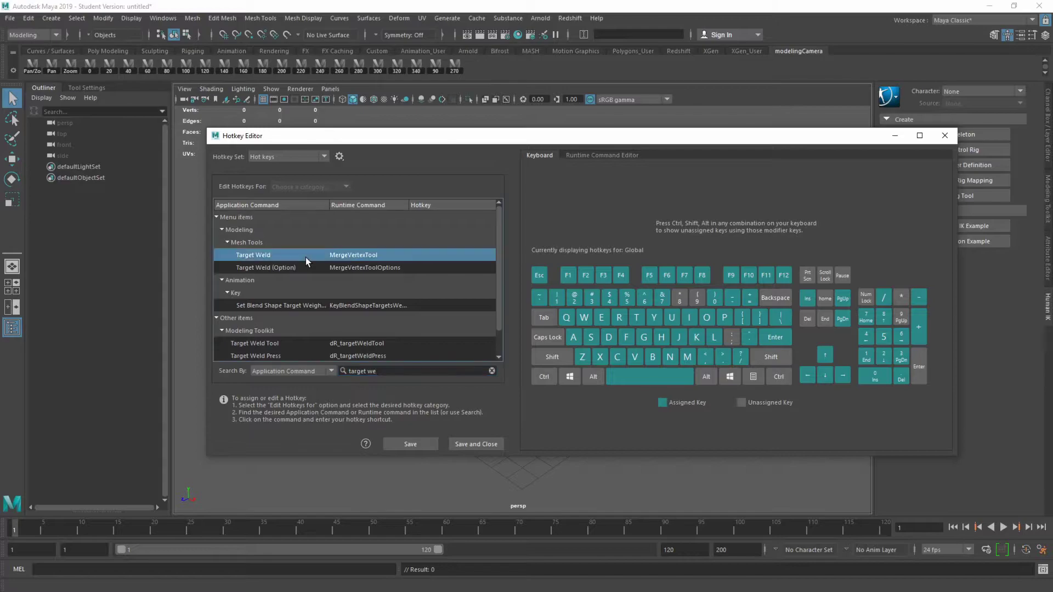
{"action": "key", "text": "ctrl+alt+q"}
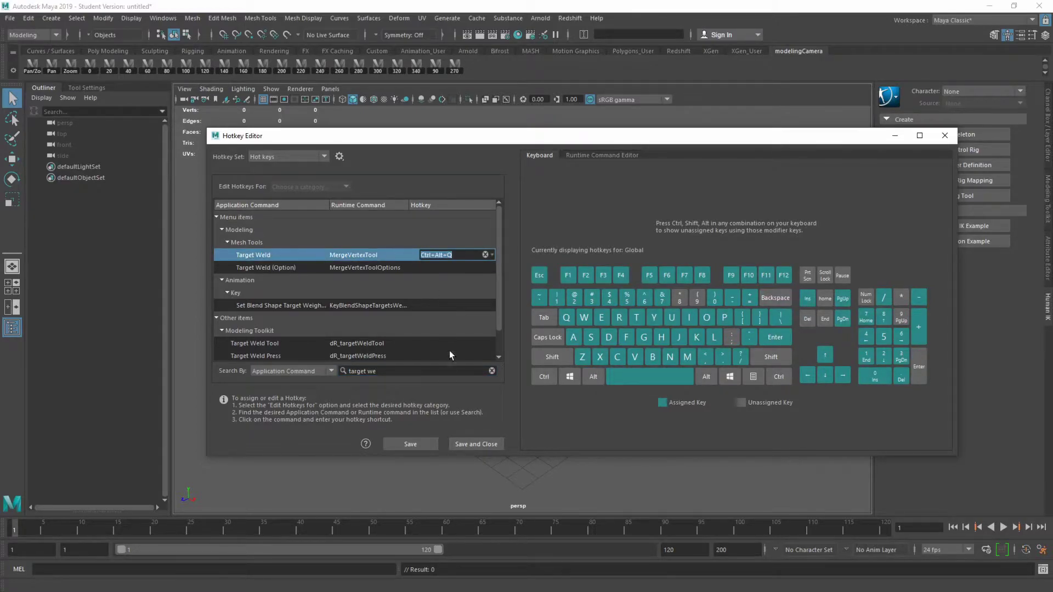
{"action": "left_click", "coordinate": [458, 443]}
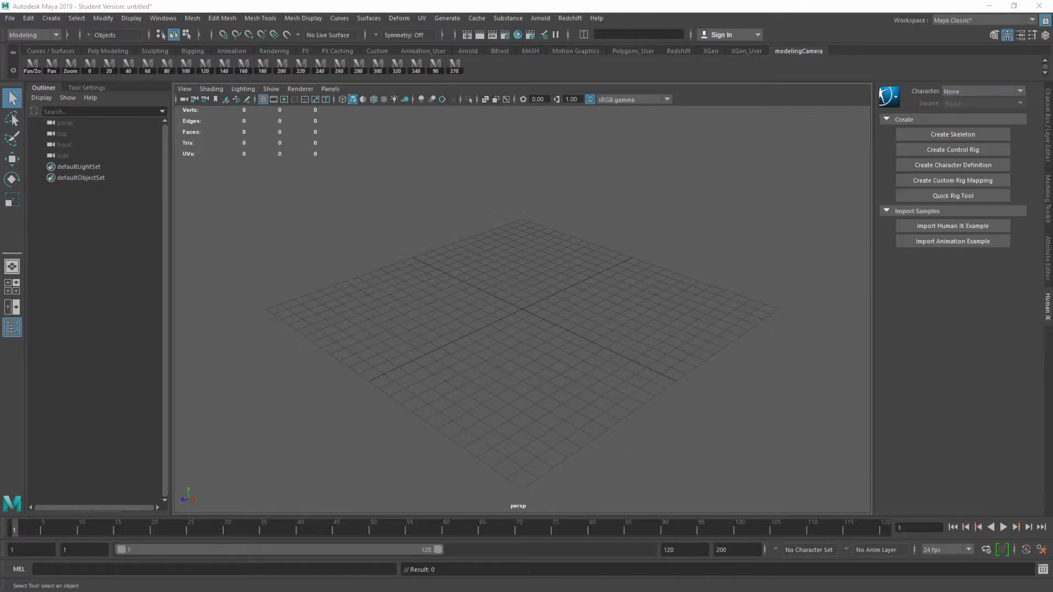
Open the Hotkey Editor and view the list of available hotkey sets.
{"action": "left_click", "coordinate": [163, 18]}
{"action": "mouse_move", "coordinate": [229, 114]}
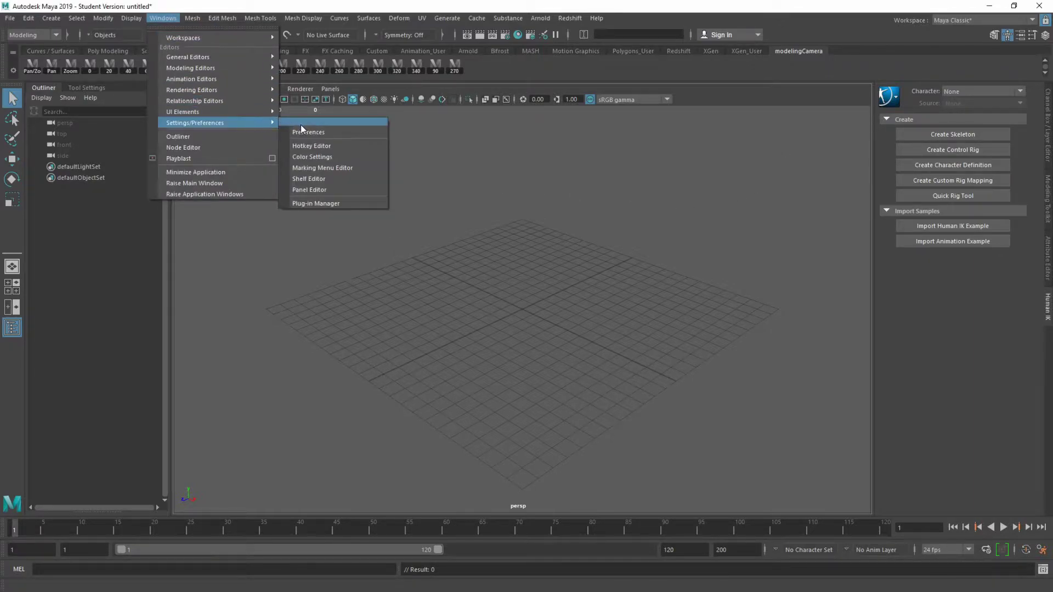
{"action": "left_click", "coordinate": [331, 145]}
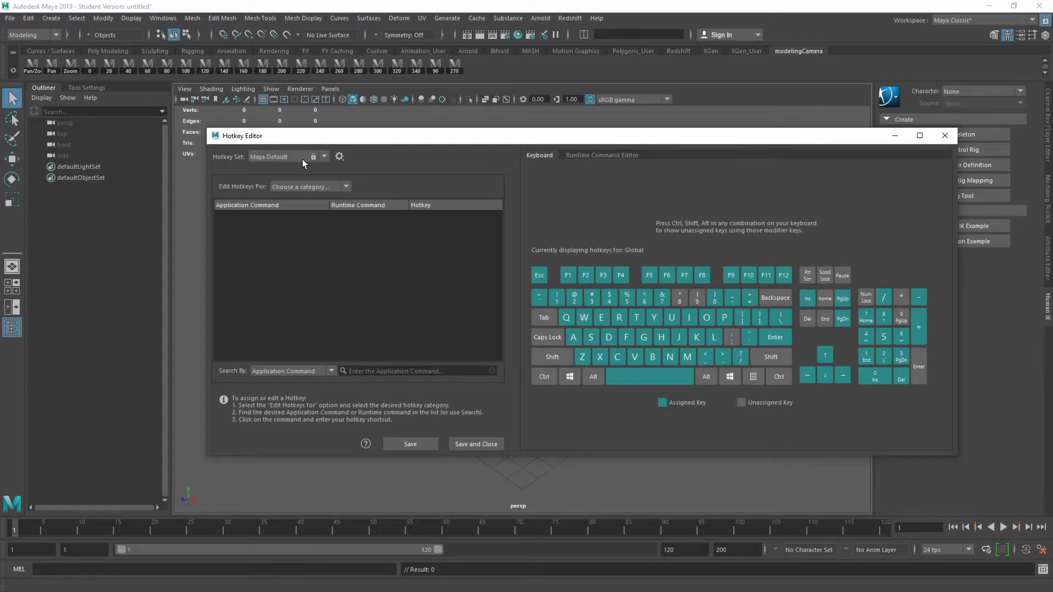
{"action": "left_click", "coordinate": [327, 158]}
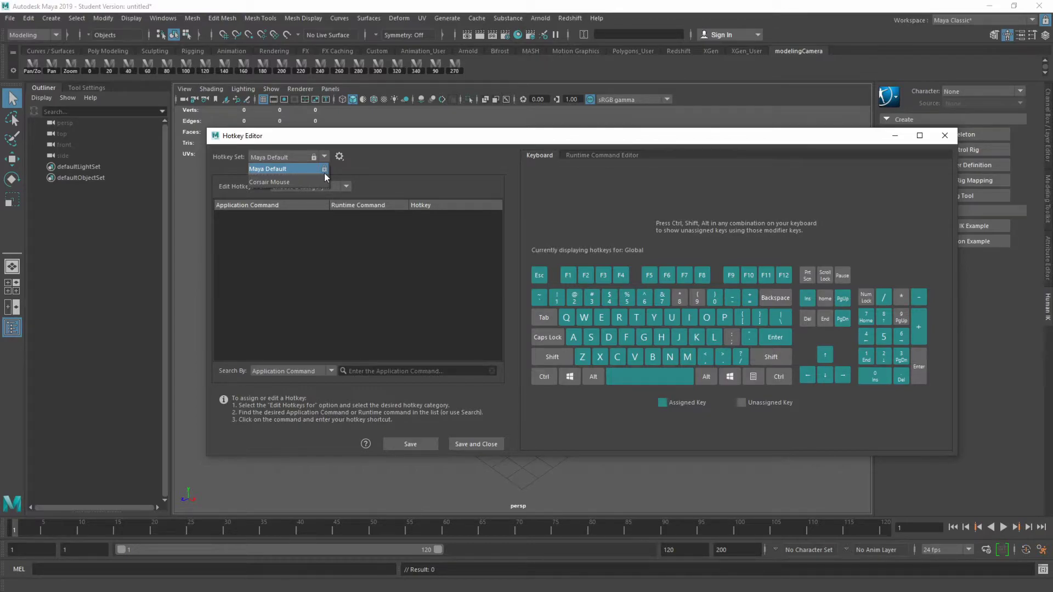
{"action": "left_click", "coordinate": [326, 152]}
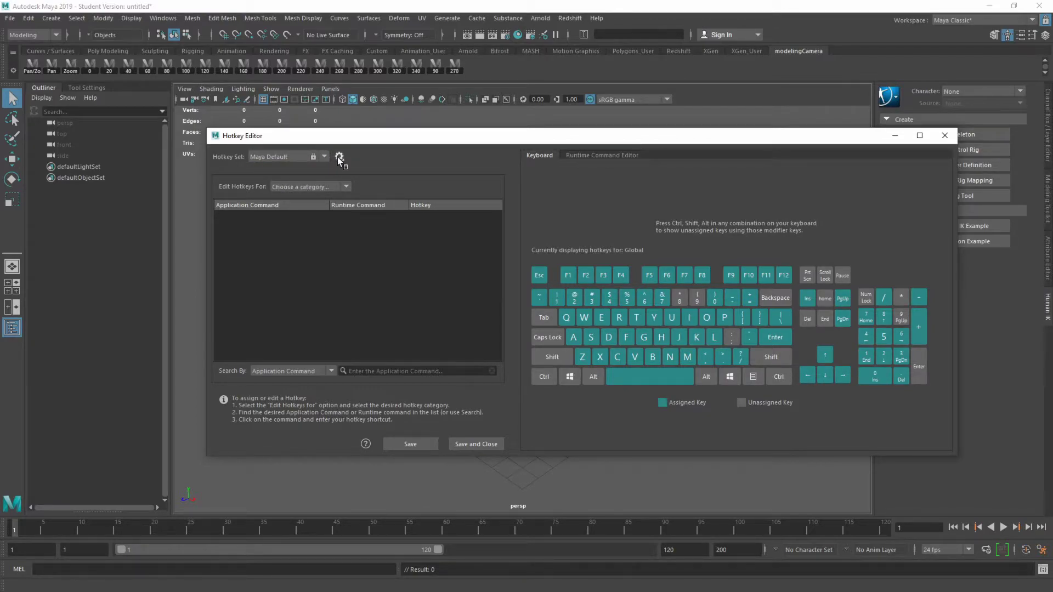
Duplicate the Maya Default hotkey set and name the copy "Hotkeys".
{"action": "left_click", "coordinate": [339, 158]}
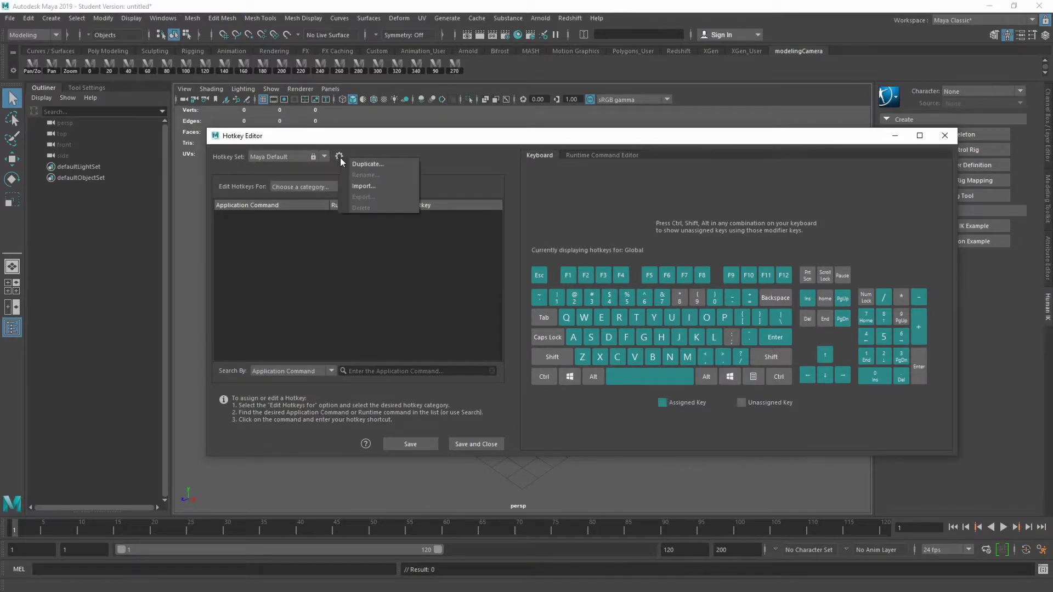
{"action": "left_click", "coordinate": [368, 164]}
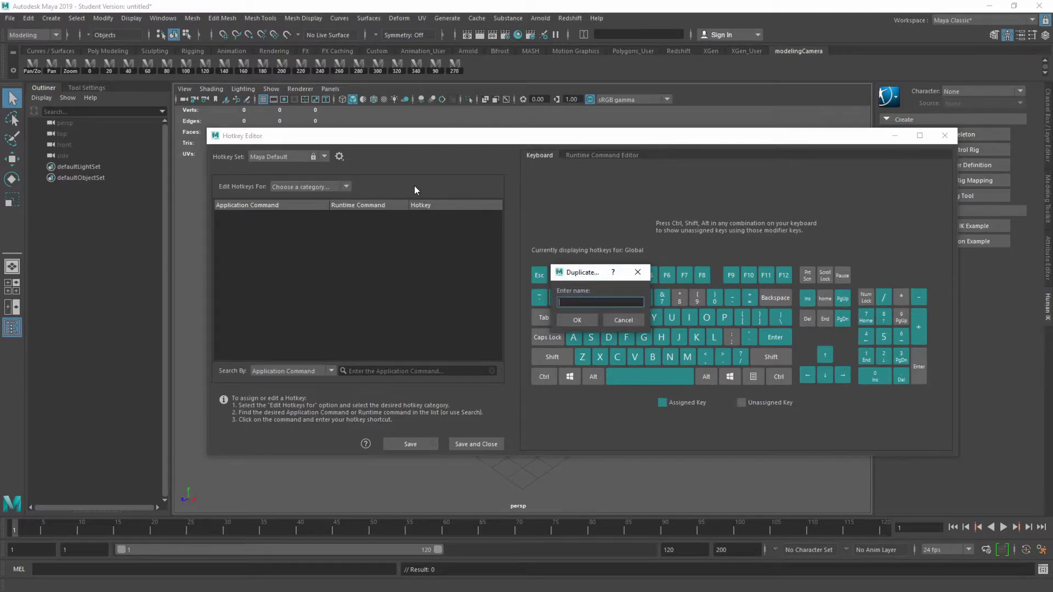
{"action": "type", "text": "Hotkeys"}
{"action": "left_click", "coordinate": [576, 322]}
Switch to the Maya Default hotkey set, search for "weld", and assign Ctrl+Alt+Q to the Target Weld command.
{"action": "left_click", "coordinate": [324, 158]}
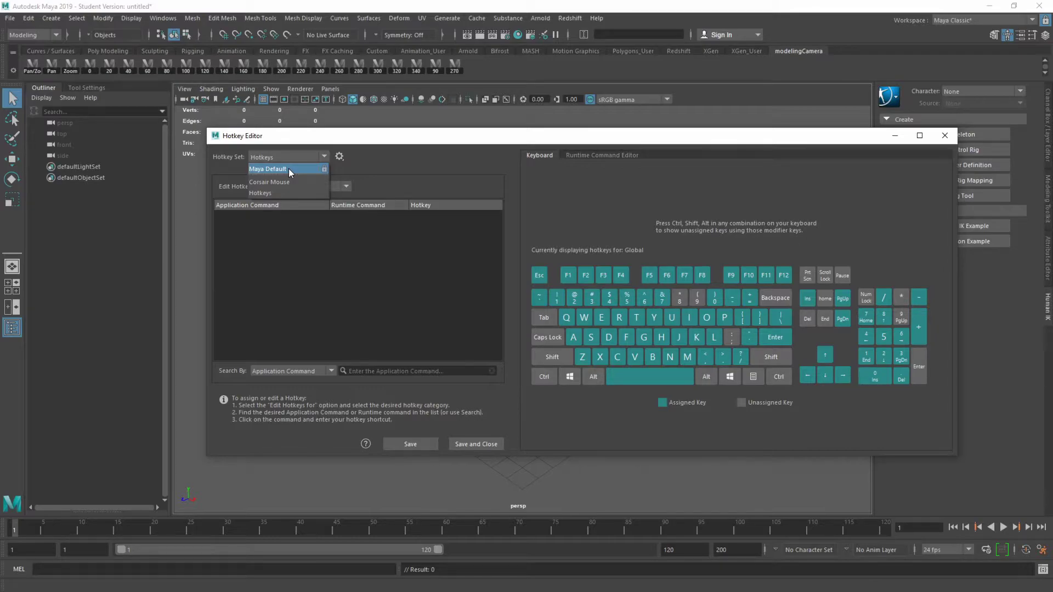
{"action": "left_click", "coordinate": [289, 169]}
{"action": "left_click", "coordinate": [388, 372]}
{"action": "type", "text": "weld"}
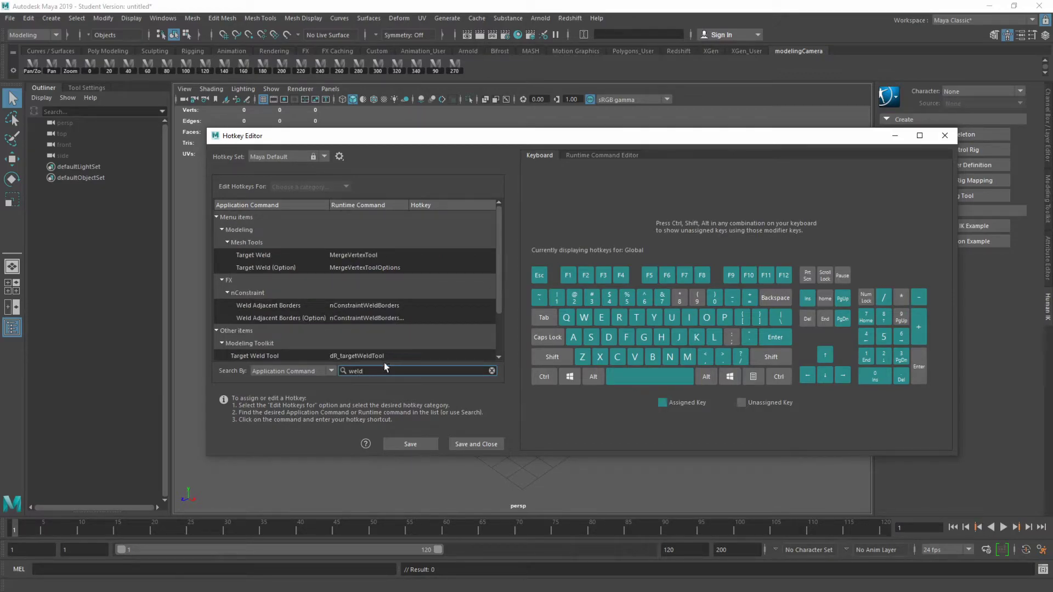
{"action": "left_click", "coordinate": [294, 254]}
{"action": "left_click", "coordinate": [451, 254]}
{"action": "key", "text": "ctrl+alt+c"}
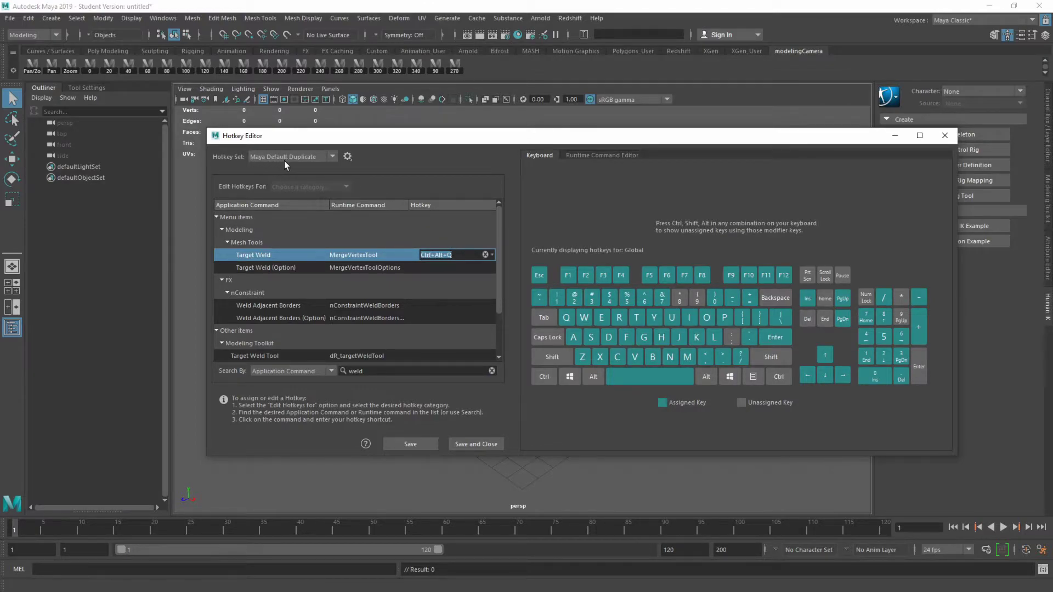
Delete the Maya Default Duplicate hotkey set and confirm the deletion.
{"action": "left_click", "coordinate": [348, 157]}
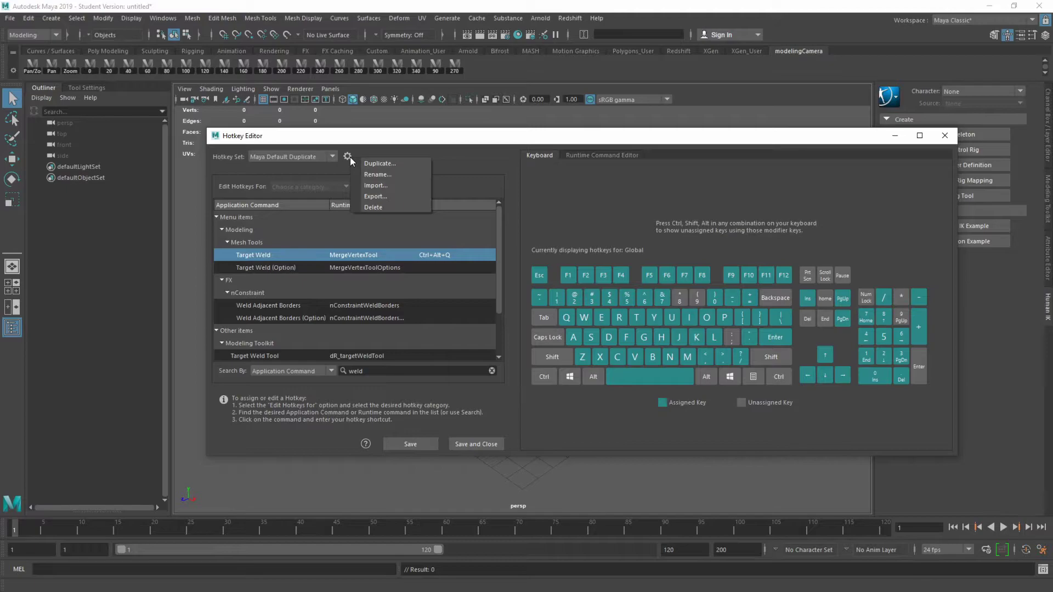
{"action": "left_click", "coordinate": [381, 206]}
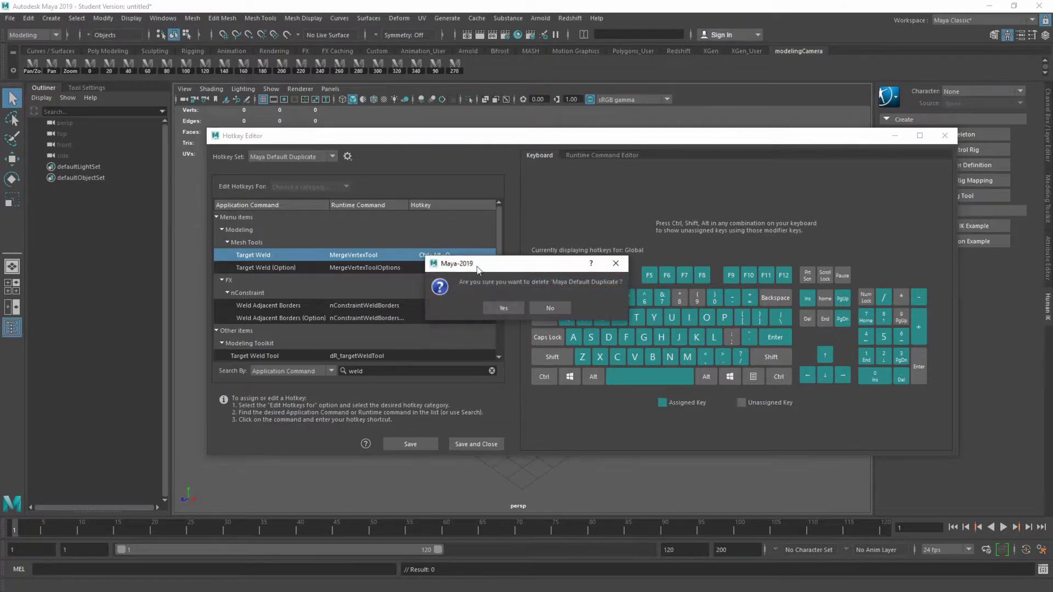
{"action": "left_click", "coordinate": [512, 309]}
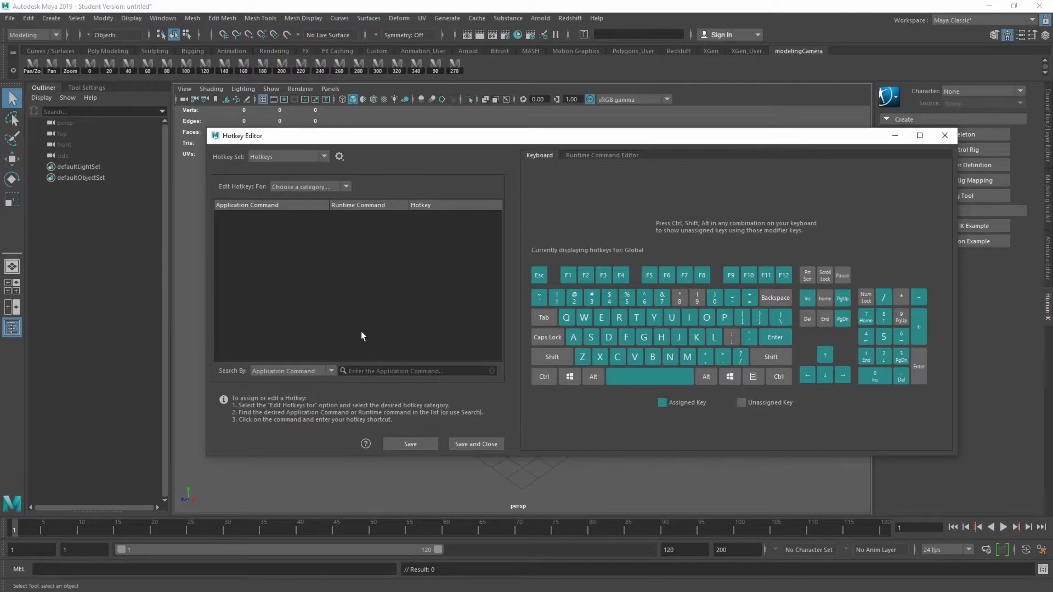
Search the application commands in the Hotkeys set for "target weld".
{"action": "left_click", "coordinate": [348, 187]}
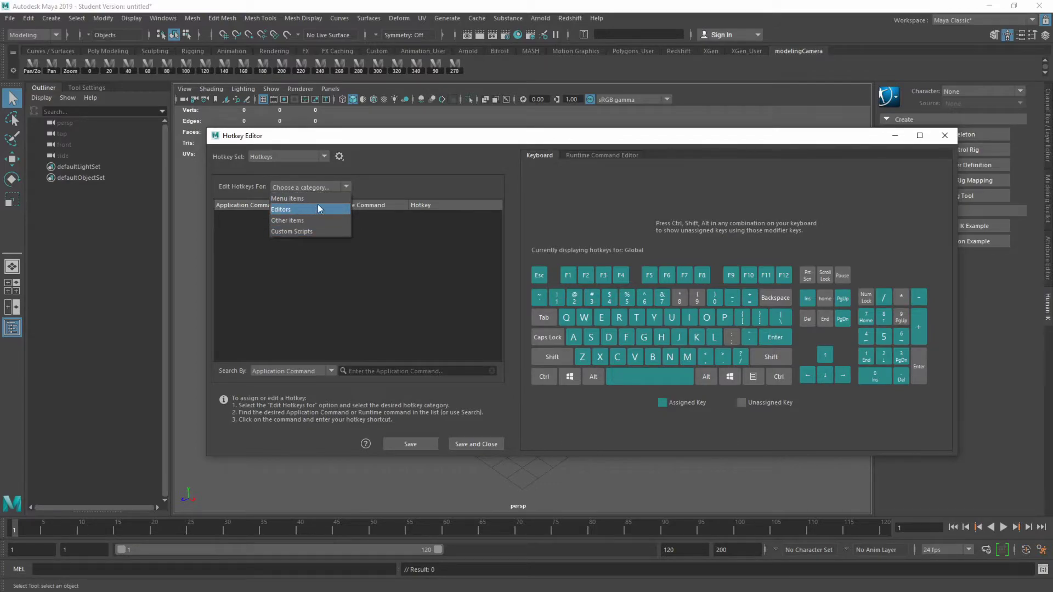
{"action": "left_click", "coordinate": [348, 186]}
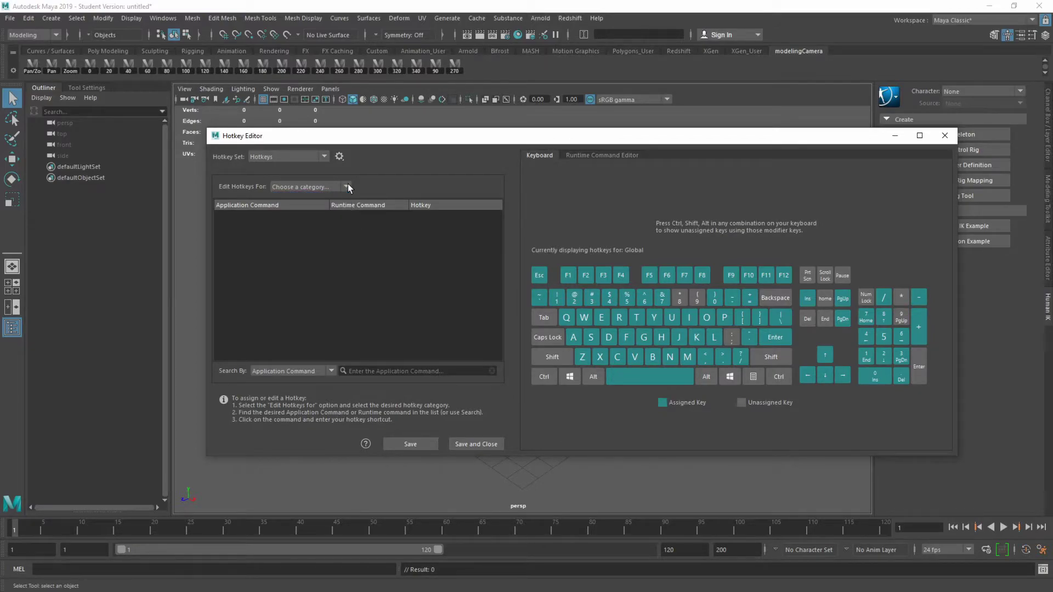
{"action": "left_click", "coordinate": [366, 373]}
{"action": "type", "text": "target"}
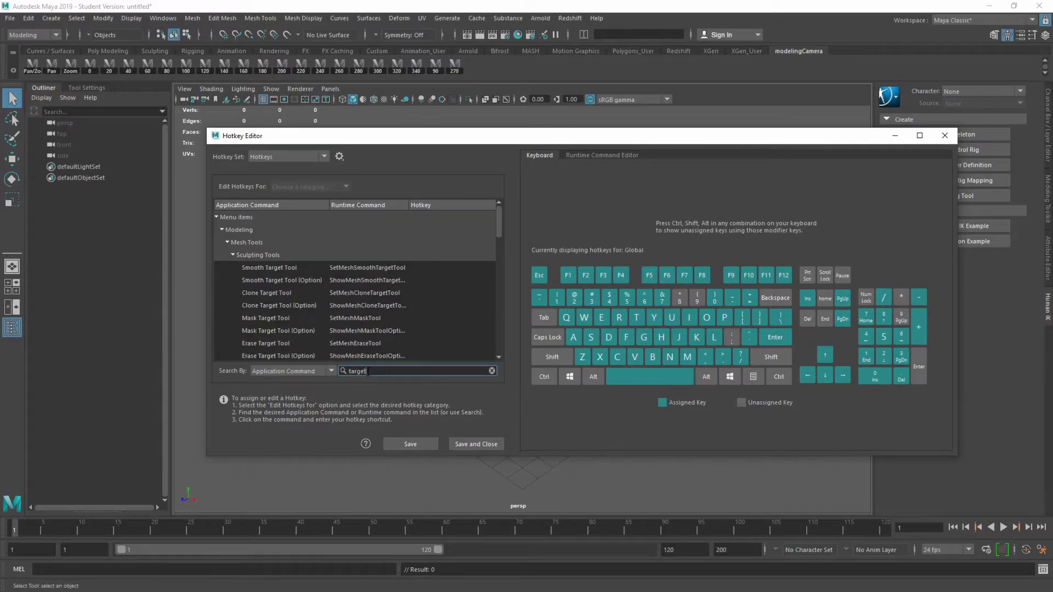
{"action": "type", "text": " weld"}
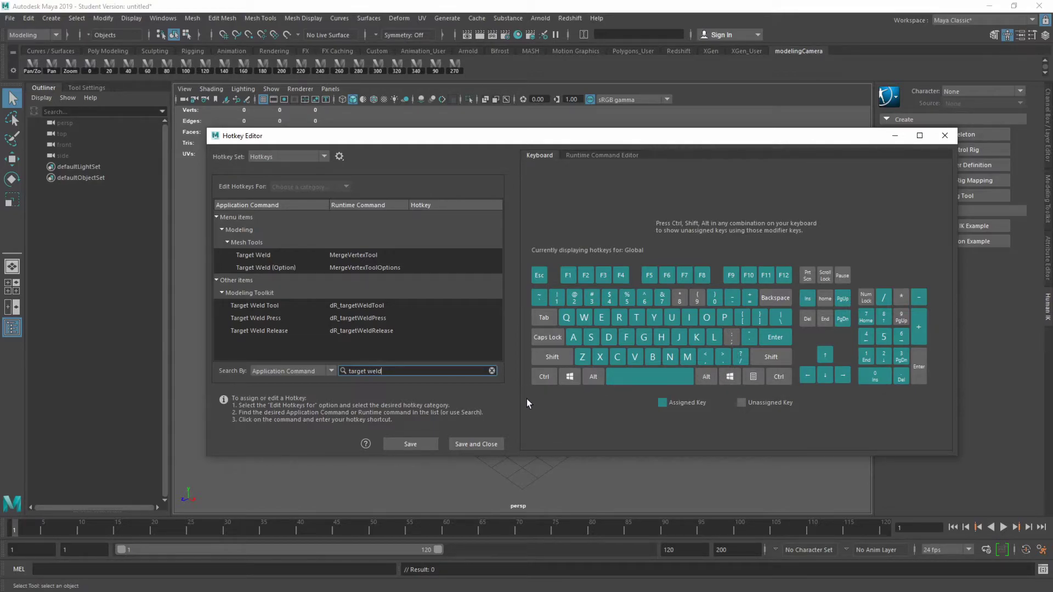
Examine which keys are unassigned on the keyboard map for Shift, Ctrl, Alt and their combinations.
{"action": "key", "text": "shift"}
{"action": "key", "text": "ctrl"}
{"action": "key", "text": "alt"}
{"action": "key", "text": "shift"}
{"action": "key", "text": "ctrl"}
{"action": "key", "text": "ctrl+alt"}
{"action": "key", "text": "alt+shift"}
Assign the hotkey Ctrl+Alt+Shift+Q to the Target Weld command under Mesh Tools.
{"action": "left_click", "coordinate": [293, 257]}
{"action": "left_click", "coordinate": [414, 258]}
{"action": "key", "text": "ctrl+alt+shift+q"}
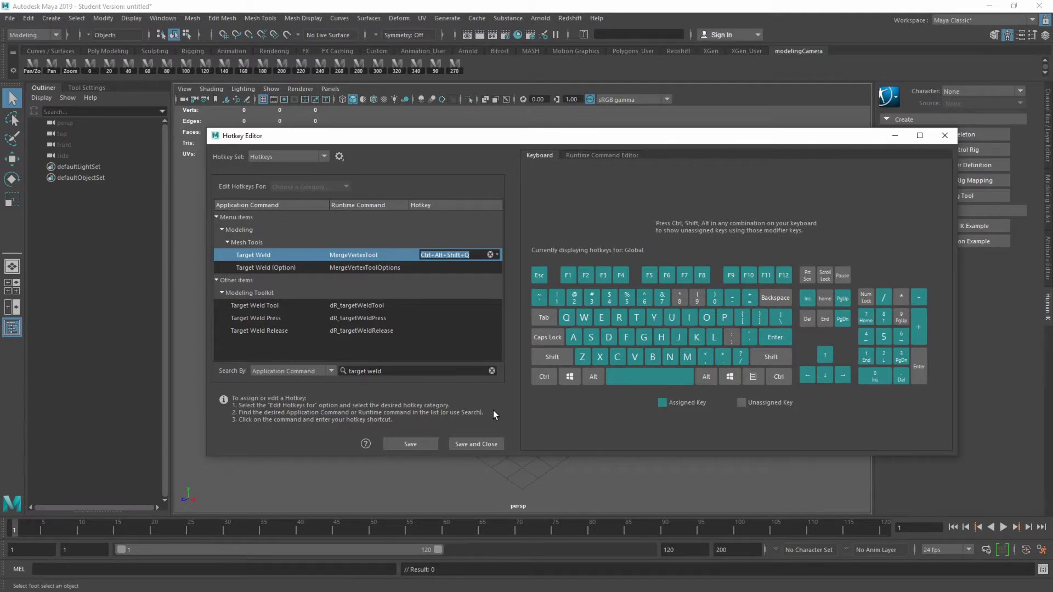
Search the hotkey list by application command for "backfa" and clear the search.
{"action": "left_click", "coordinate": [324, 370]}
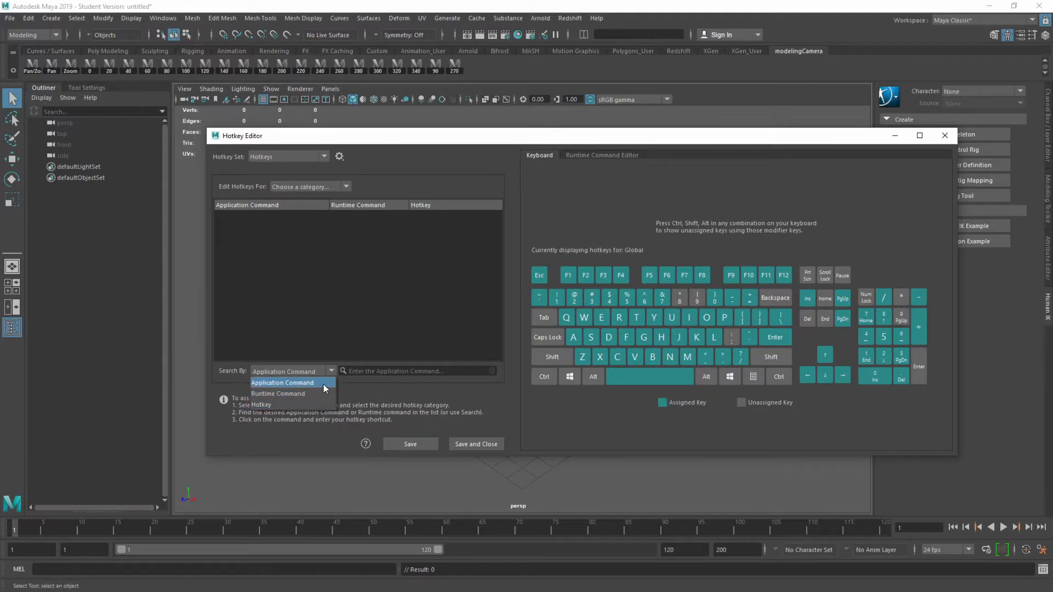
{"action": "left_click", "coordinate": [359, 371]}
{"action": "type", "text": "backfa"}
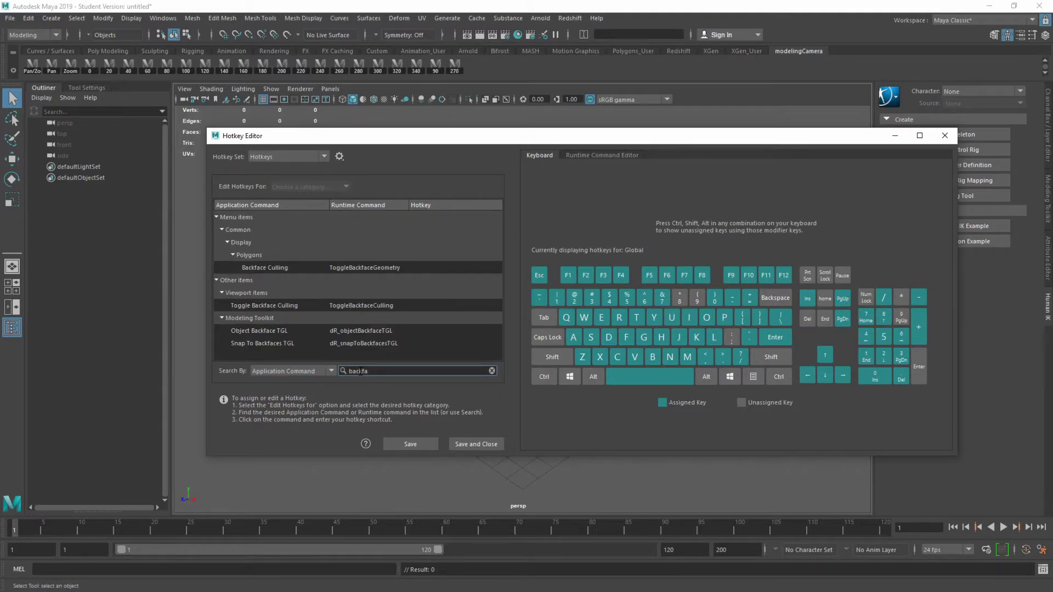
{"action": "left_click", "coordinate": [492, 371]}
Search the hotkey list by runtime command for "showall".
{"action": "left_click", "coordinate": [332, 373]}
{"action": "left_click", "coordinate": [308, 393]}
{"action": "left_click", "coordinate": [372, 371]}
{"action": "type", "text": "showall"}
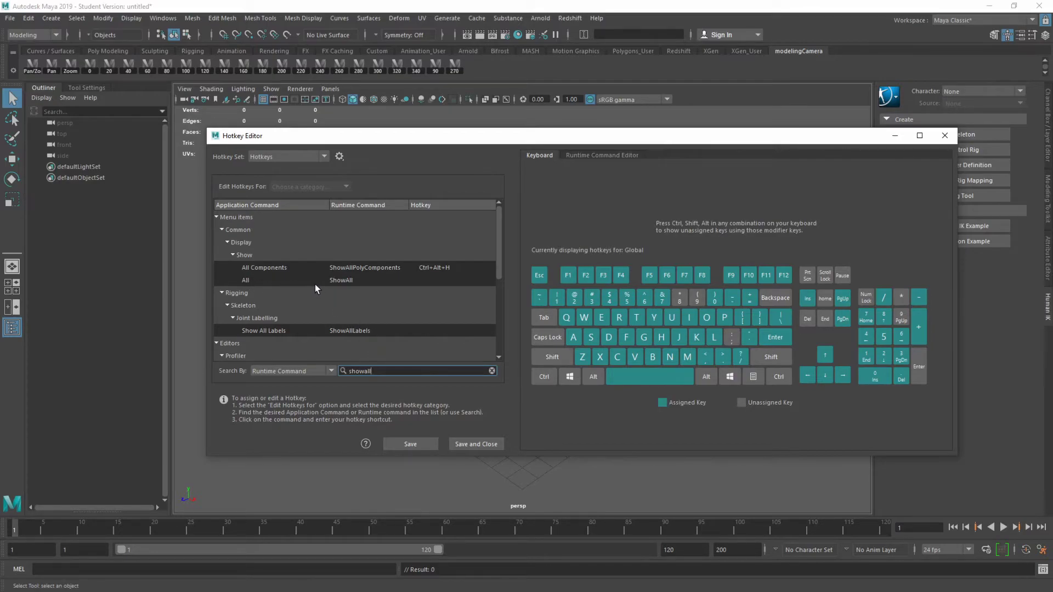
Search by application command for "all", look through the matching Display commands, and clear the search.
{"action": "left_click", "coordinate": [330, 373]}
{"action": "left_click", "coordinate": [307, 383]}
{"action": "left_click", "coordinate": [362, 371]}
{"action": "type", "text": "all"}
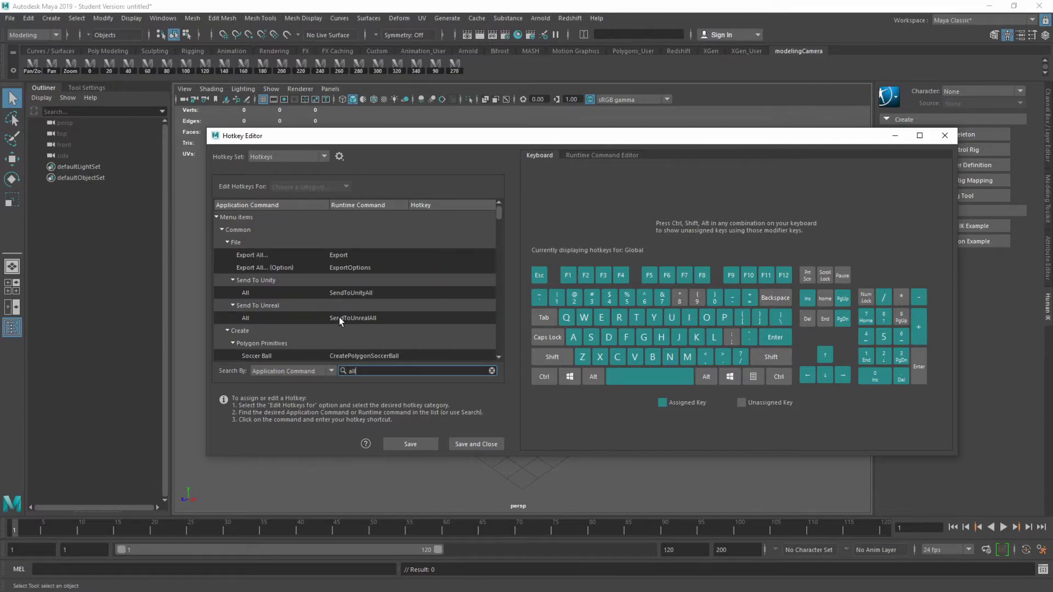
{"action": "scroll", "coordinate": [340, 316], "scroll_direction": "down", "scroll_amount": 2}
{"action": "scroll", "coordinate": [248, 318], "scroll_direction": "down", "scroll_amount": 6}
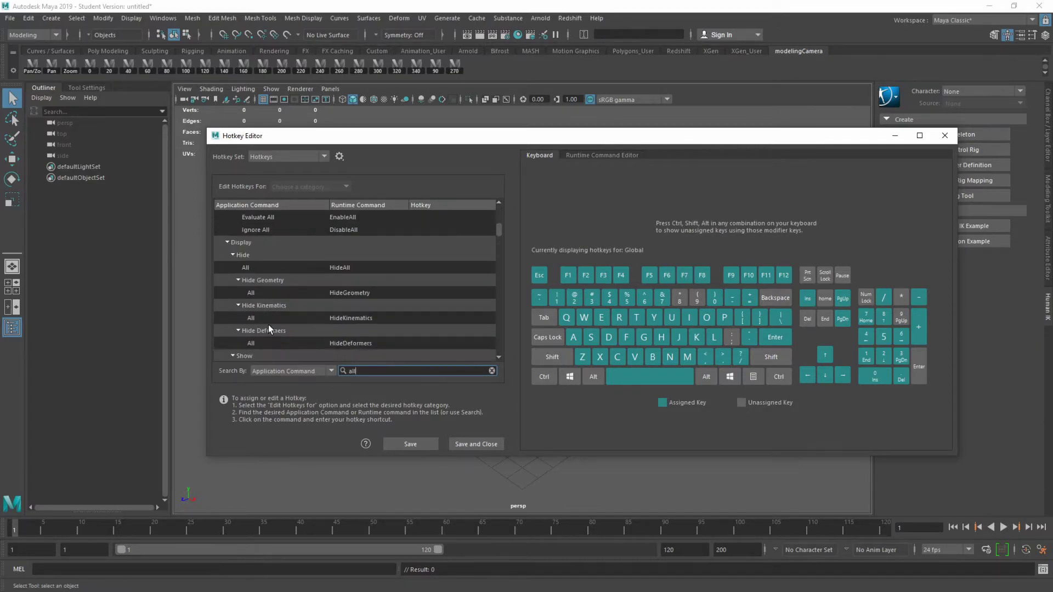
{"action": "left_click", "coordinate": [492, 372]}
Look up the command assigned to Ctrl+Z by searching by hotkey, clear the search, and save and close the Hotkey Editor.
{"action": "left_click", "coordinate": [291, 372]}
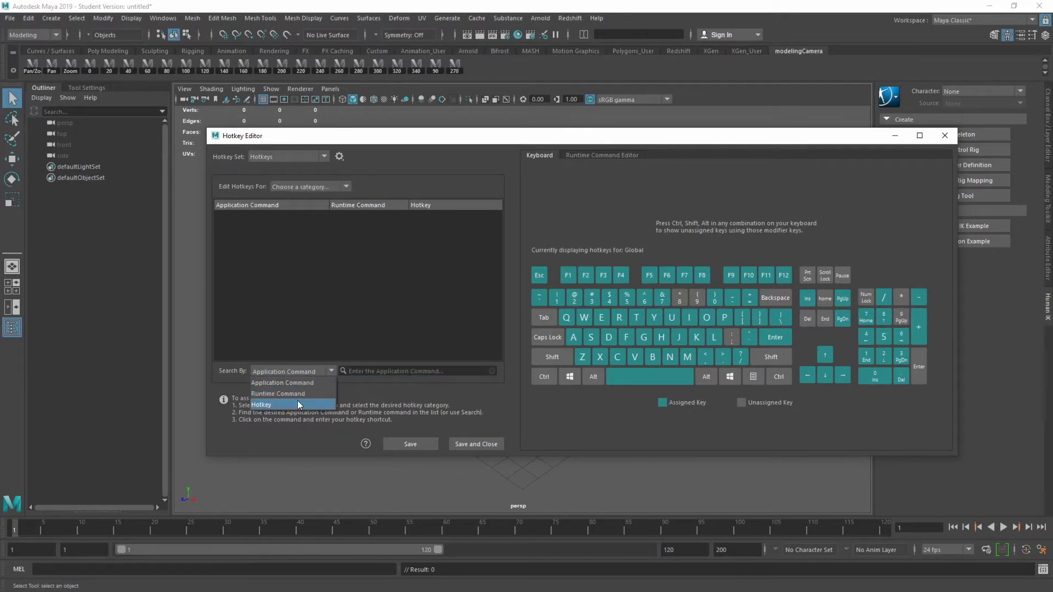
{"action": "left_click", "coordinate": [297, 401]}
{"action": "left_click", "coordinate": [471, 371]}
{"action": "key", "text": "ctrl+z"}
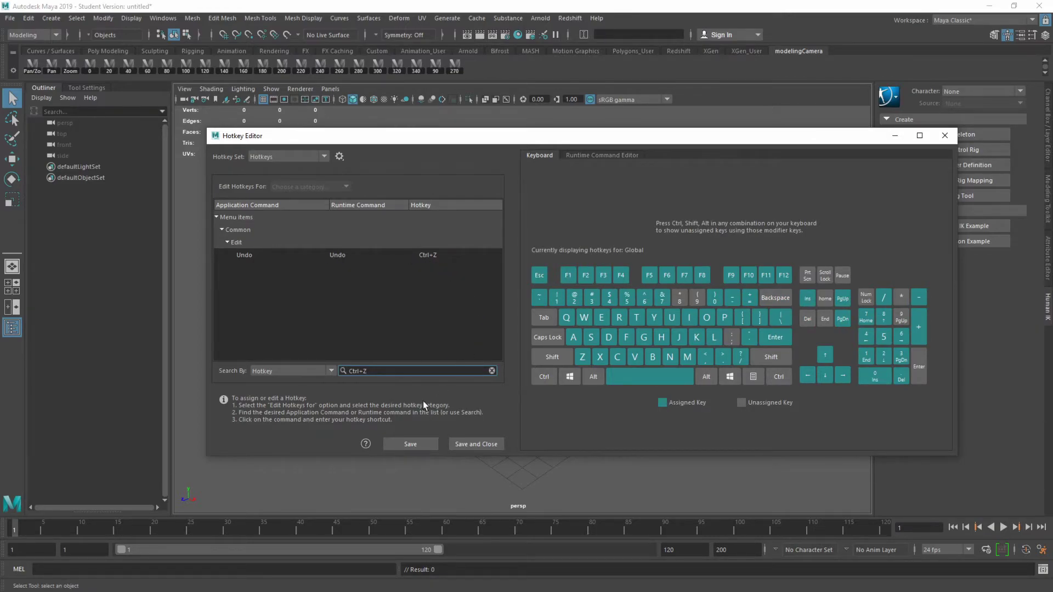
{"action": "left_click", "coordinate": [492, 371]}
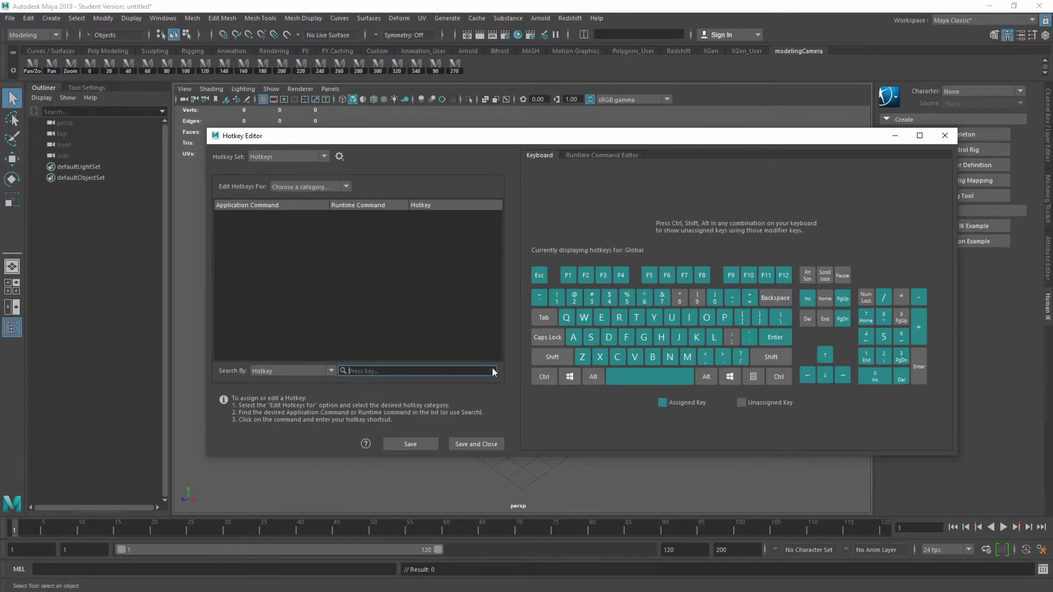
{"action": "left_click", "coordinate": [476, 444]}
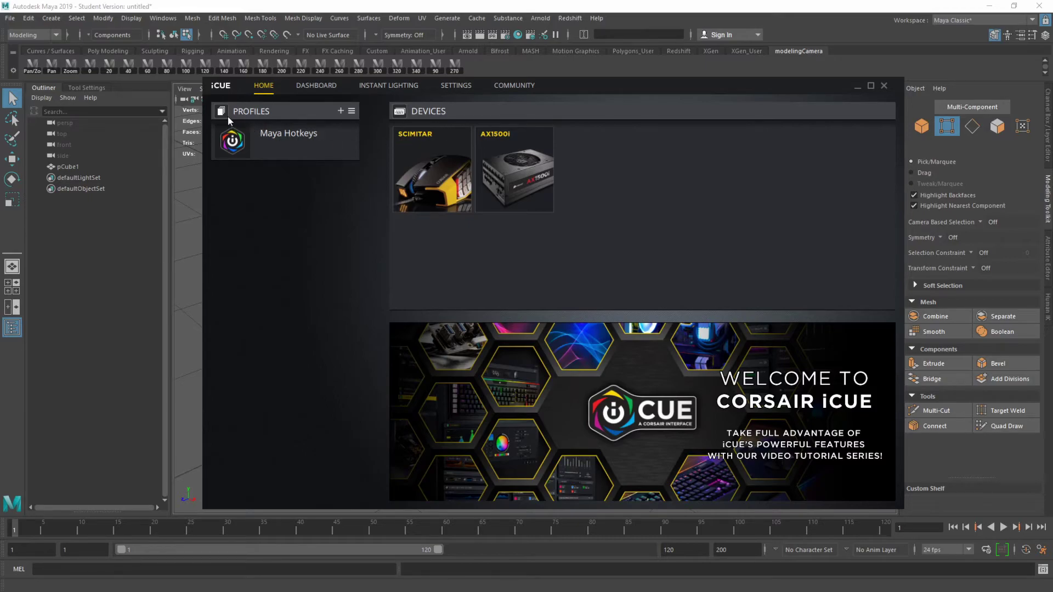
In Corsair iCUE, create a new profile and open the SCIMITAR mouse's settings.
{"action": "left_click", "coordinate": [341, 112]}
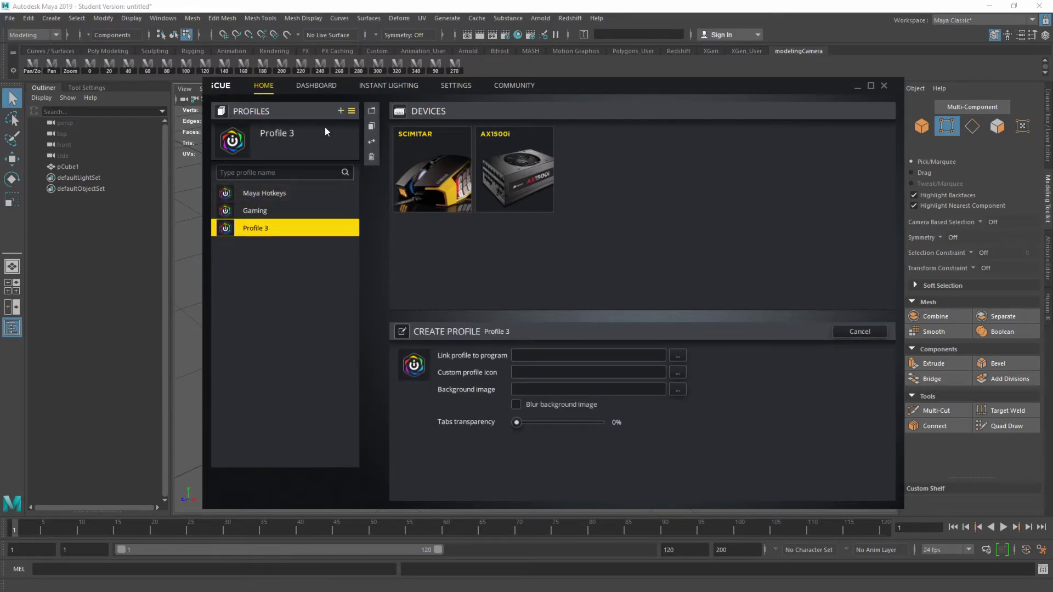
{"action": "left_click", "coordinate": [436, 176]}
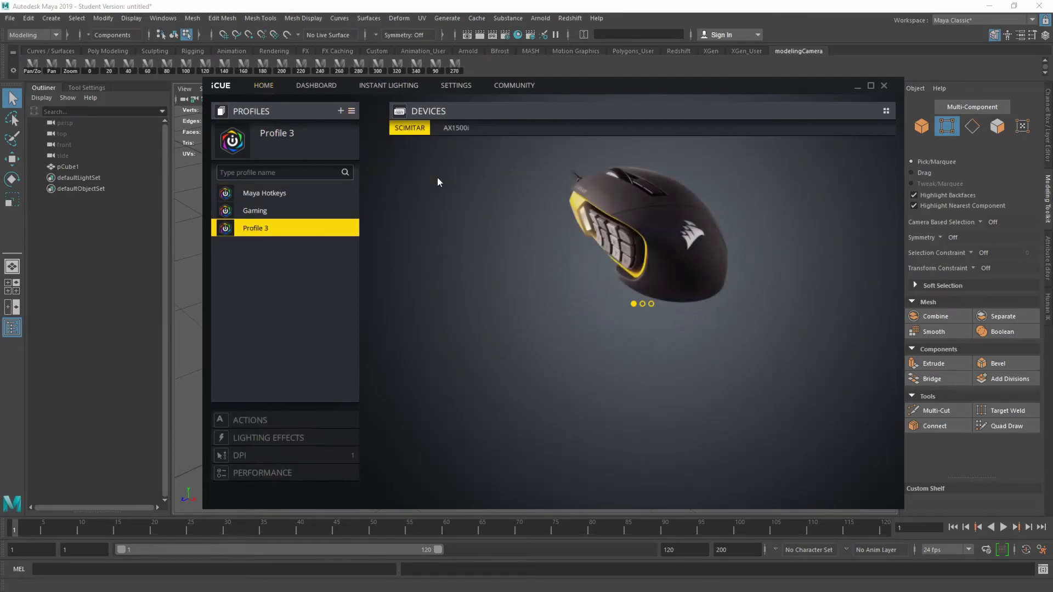
Add a new macro action to the SCIMITAR mouse in Profile 3 and name it Target Weld.
{"action": "left_click", "coordinate": [271, 412]}
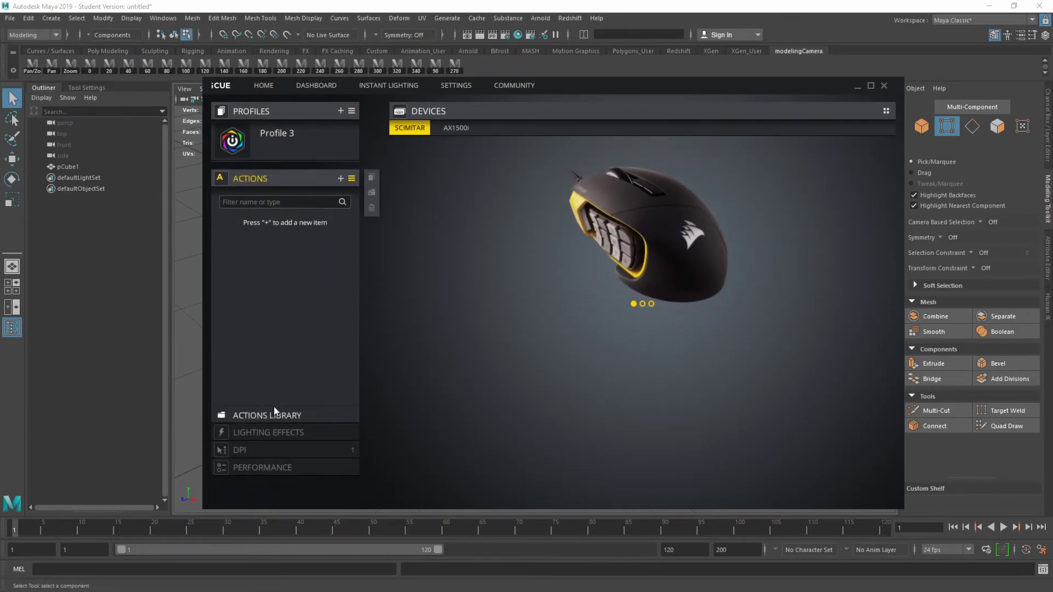
{"action": "left_click", "coordinate": [340, 179]}
{"action": "double_click", "coordinate": [255, 222]}
{"action": "left_click_drag", "start_coordinate": [270, 222], "coordinate": [206, 223]}
{"action": "type", "text": "Target Weld"}
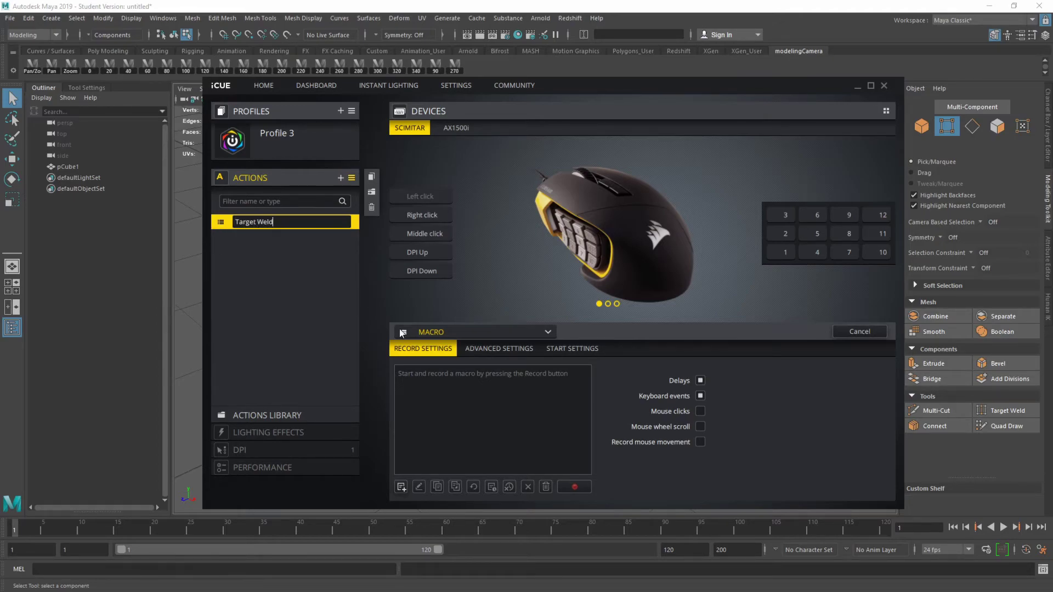
{"action": "left_click", "coordinate": [512, 413]}
Record Ctrl+Alt+Shift+Q as the Target Weld macro and assign it to side button 2 of the mouse.
{"action": "left_click", "coordinate": [577, 487]}
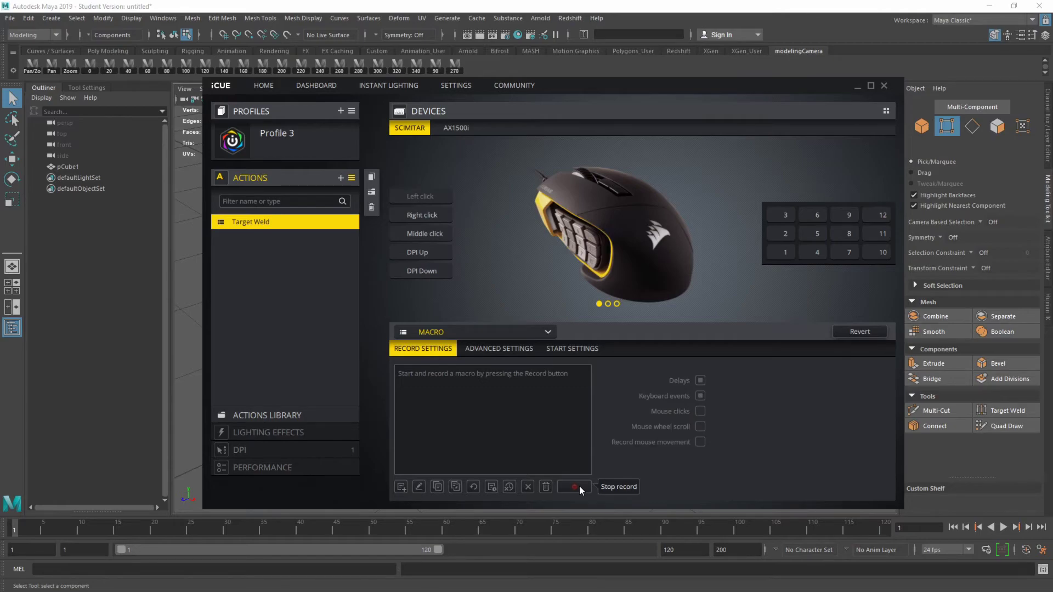
{"action": "key", "text": "ctrl+alt+shift+q"}
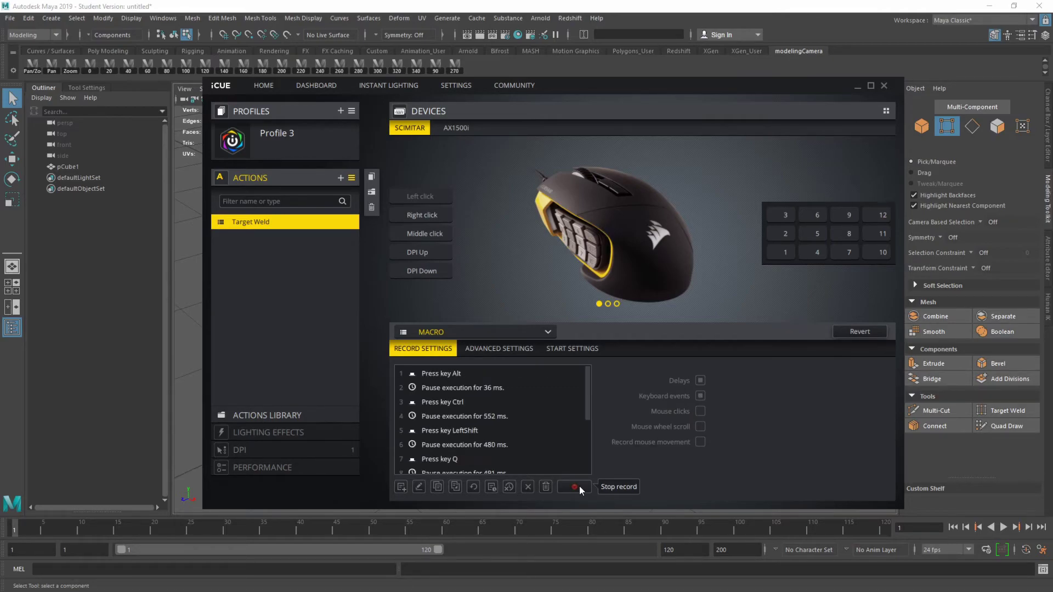
{"action": "left_click", "coordinate": [579, 486]}
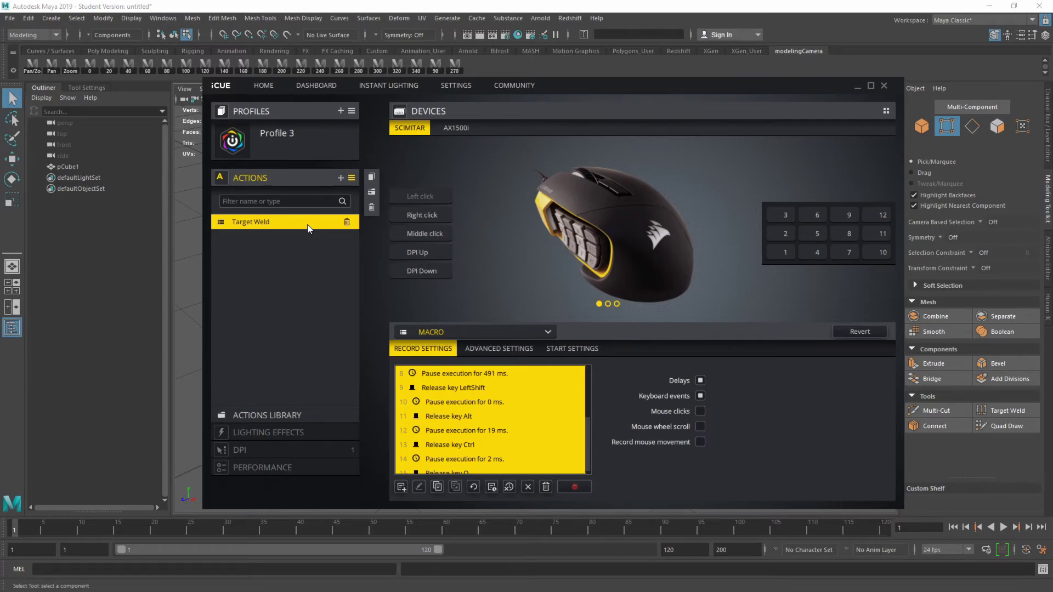
{"action": "left_click", "coordinate": [783, 233]}
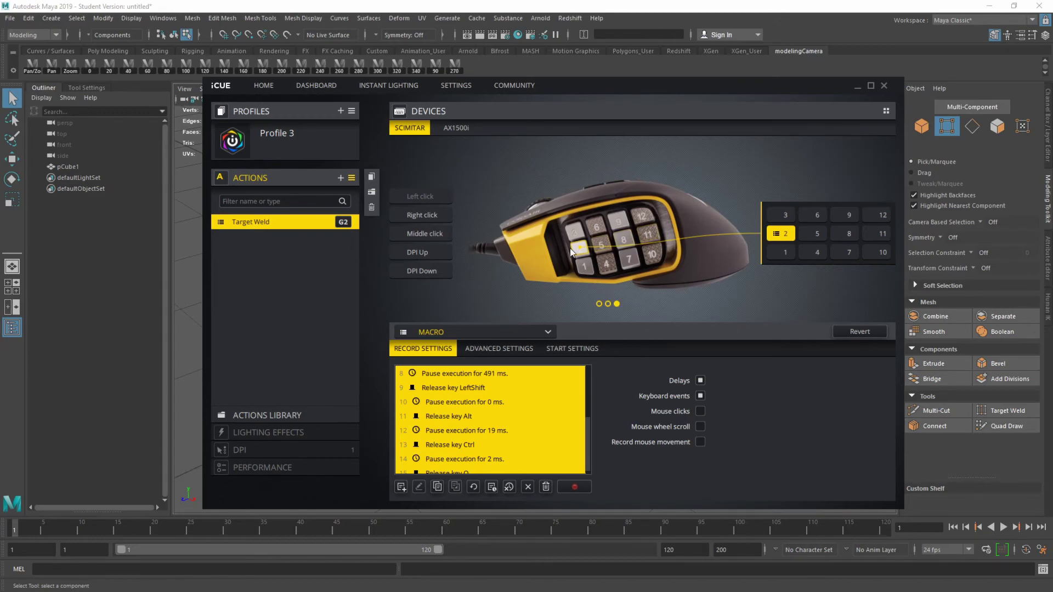
Switch to Maya and use Target Weld to merge the cube's upper right vertex into its upper front vertex.
{"action": "left_click", "coordinate": [180, 240]}
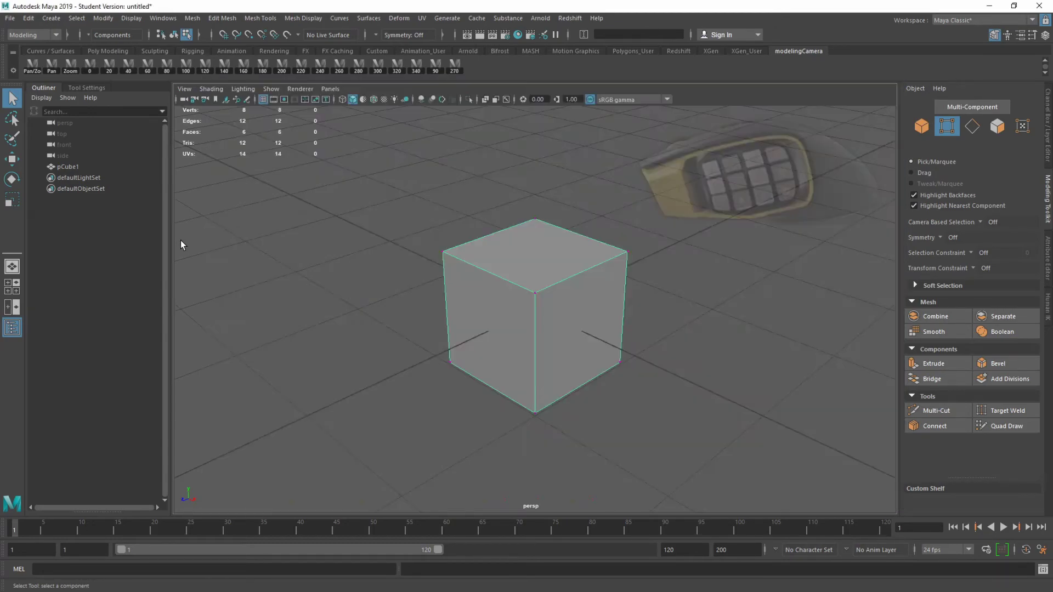
{"action": "left_click", "coordinate": [535, 292]}
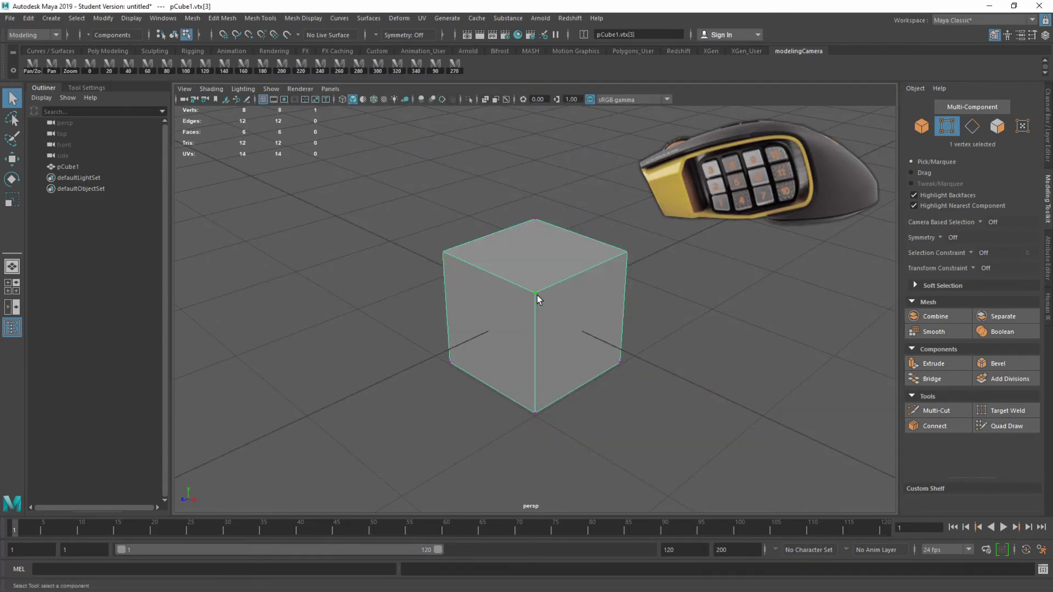
{"action": "key", "text": "ctrl+w"}
{"action": "left_click_drag", "start_coordinate": [627, 252], "coordinate": [530, 290]}
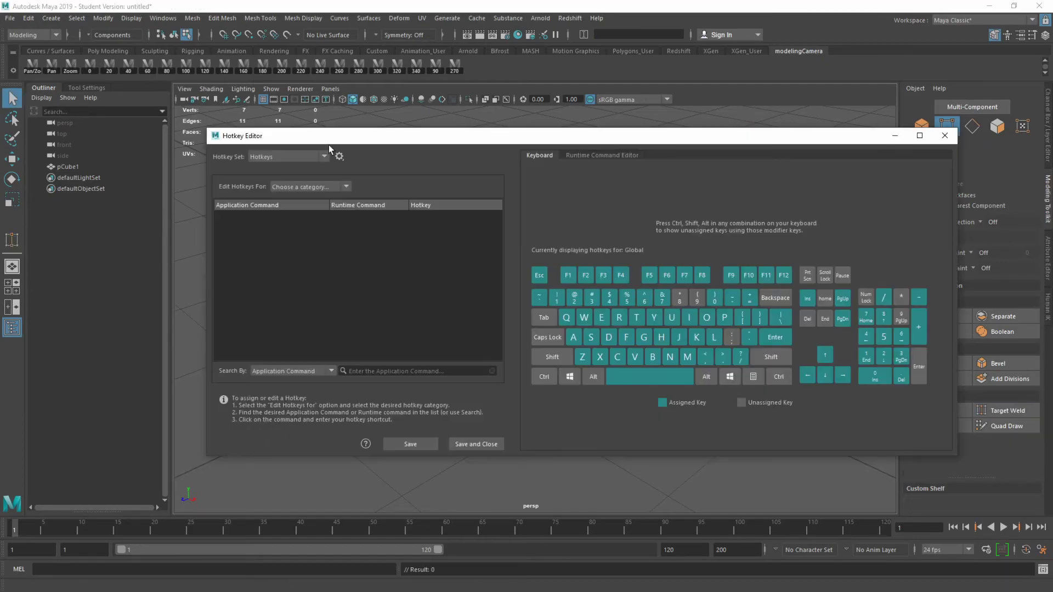
Switch the active hotkey set in the Hotkey Editor to Corsair Mouse.
{"action": "left_click", "coordinate": [323, 156]}
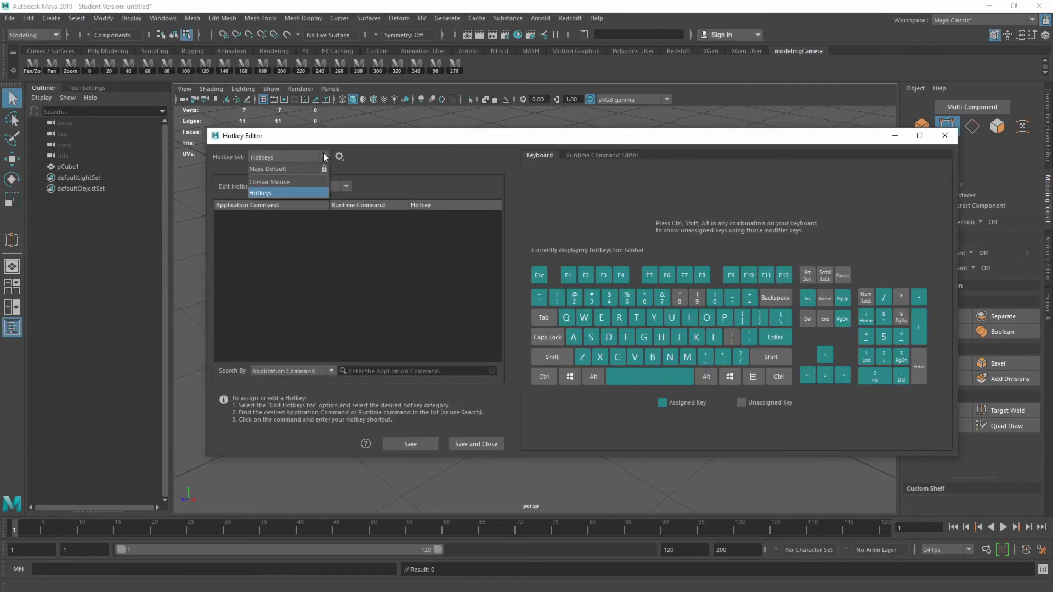
{"action": "left_click", "coordinate": [287, 181]}
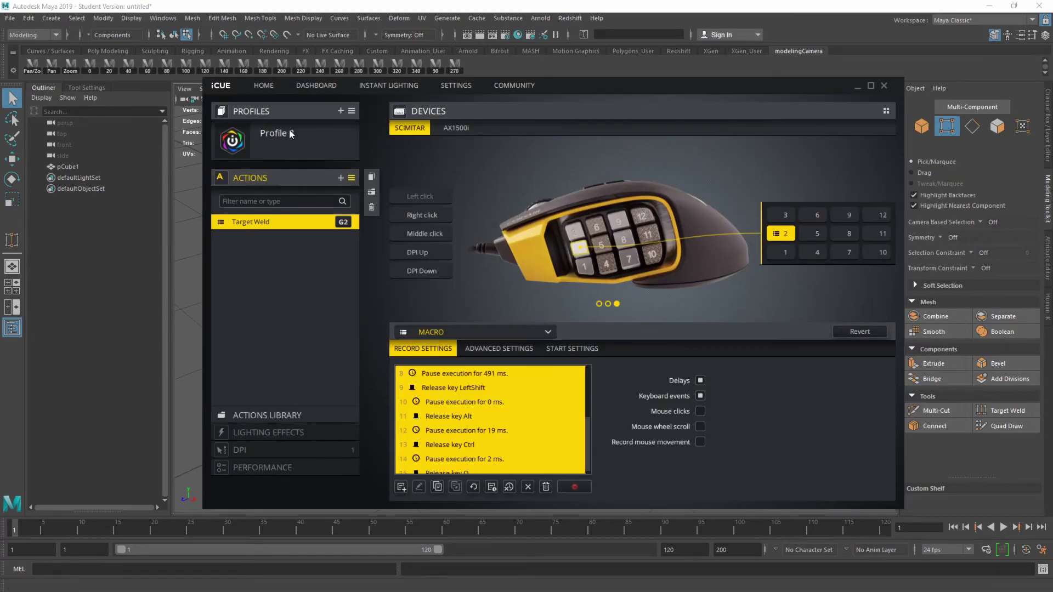
In iCUE, switch to the Maya Hotkeys profile and display its list of actions.
{"action": "left_click", "coordinate": [266, 114]}
{"action": "left_click", "coordinate": [272, 193]}
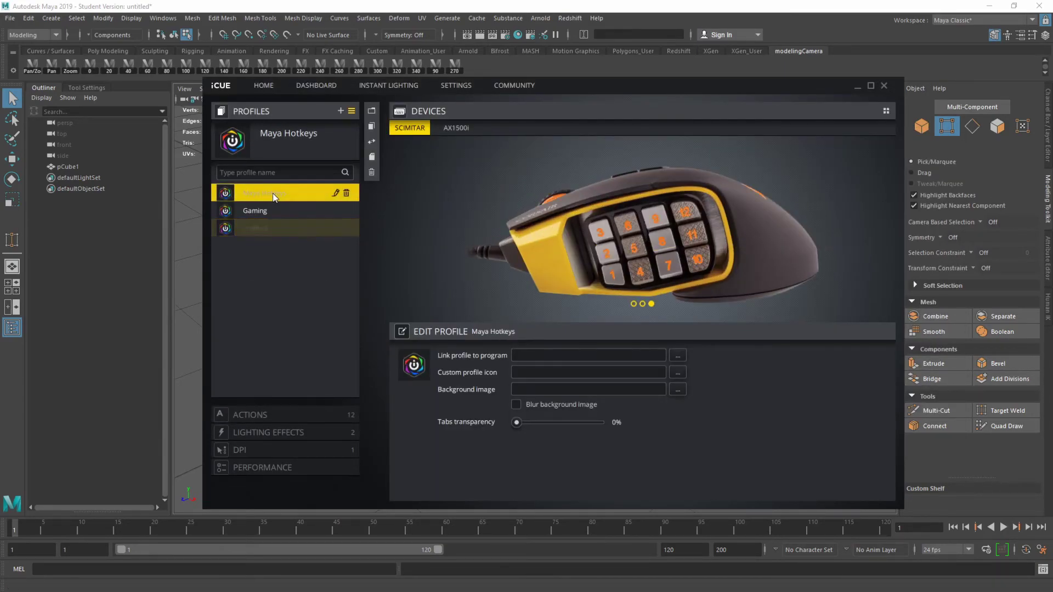
{"action": "left_click", "coordinate": [286, 416]}
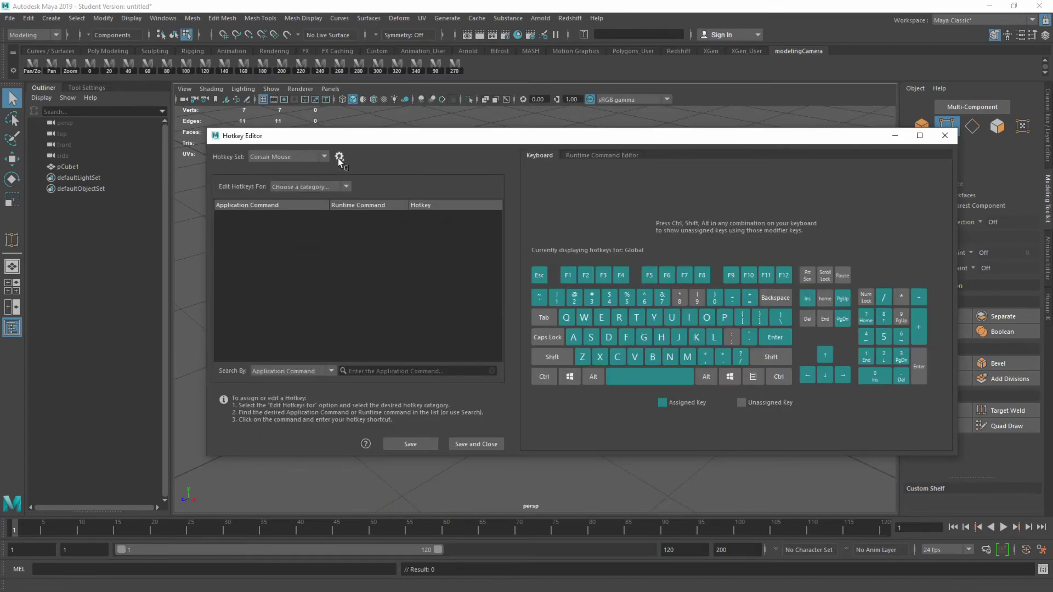
Back in Maya's Hotkey Editor, open the management options for the Corsair Mouse hotkey set.
{"action": "left_click", "coordinate": [338, 158]}
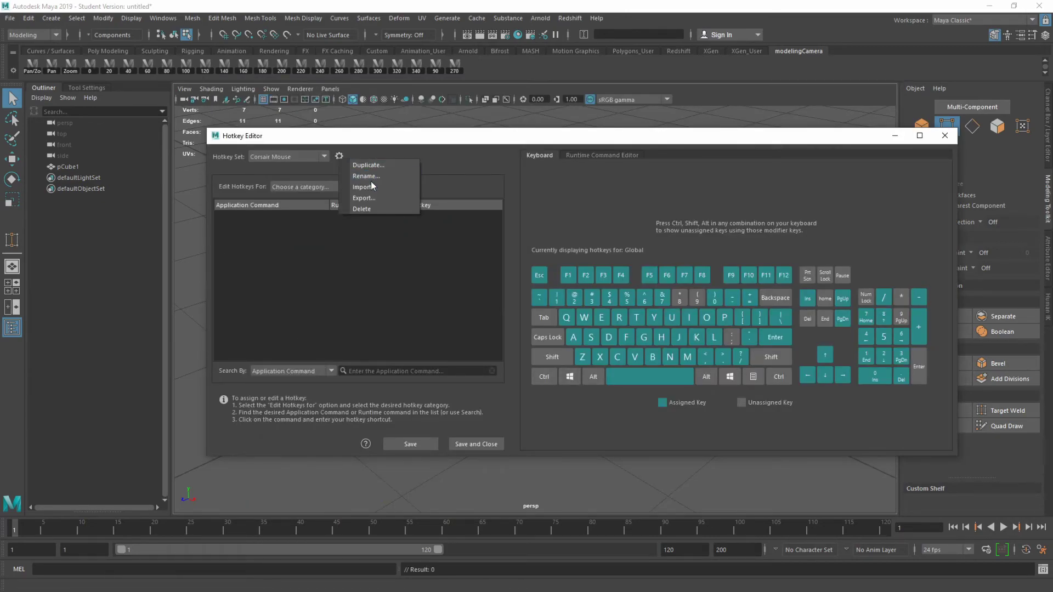